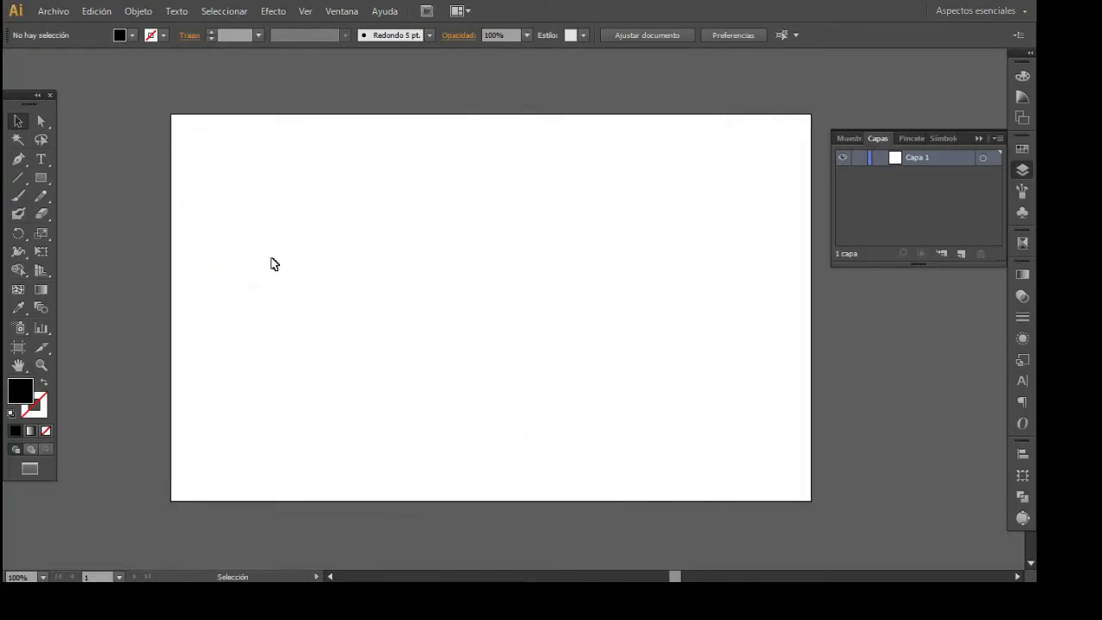
# Place a Type tool insertion point on the blank artboard
pyautogui.click(41, 160)
pyautogui.click(274, 297)
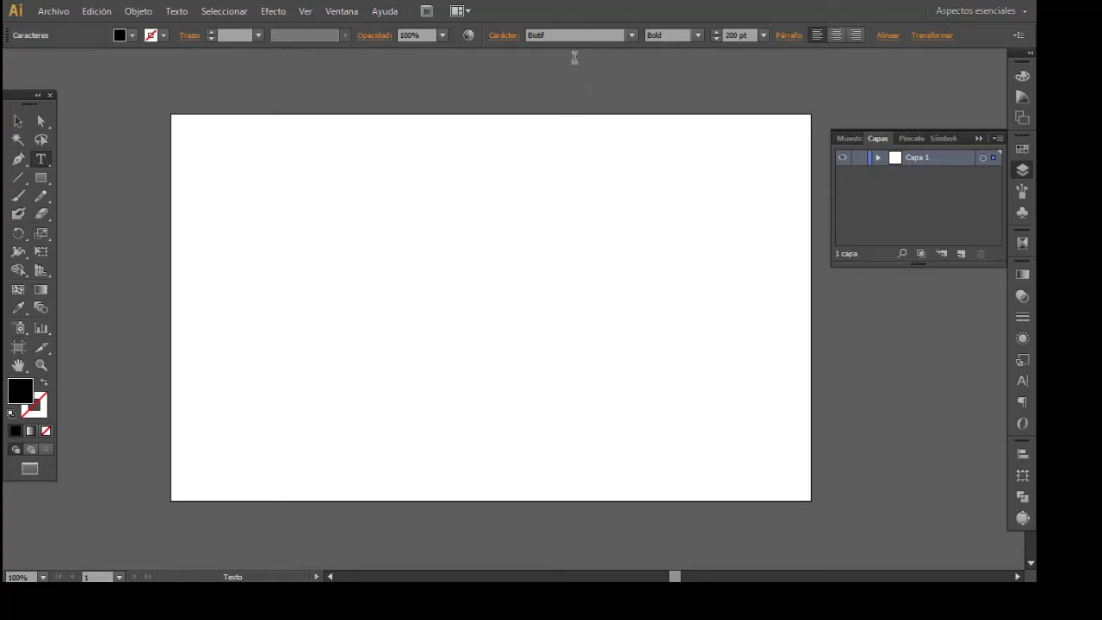
# Set the font size to 130 pt in the control bar
pyautogui.click(530, 39)
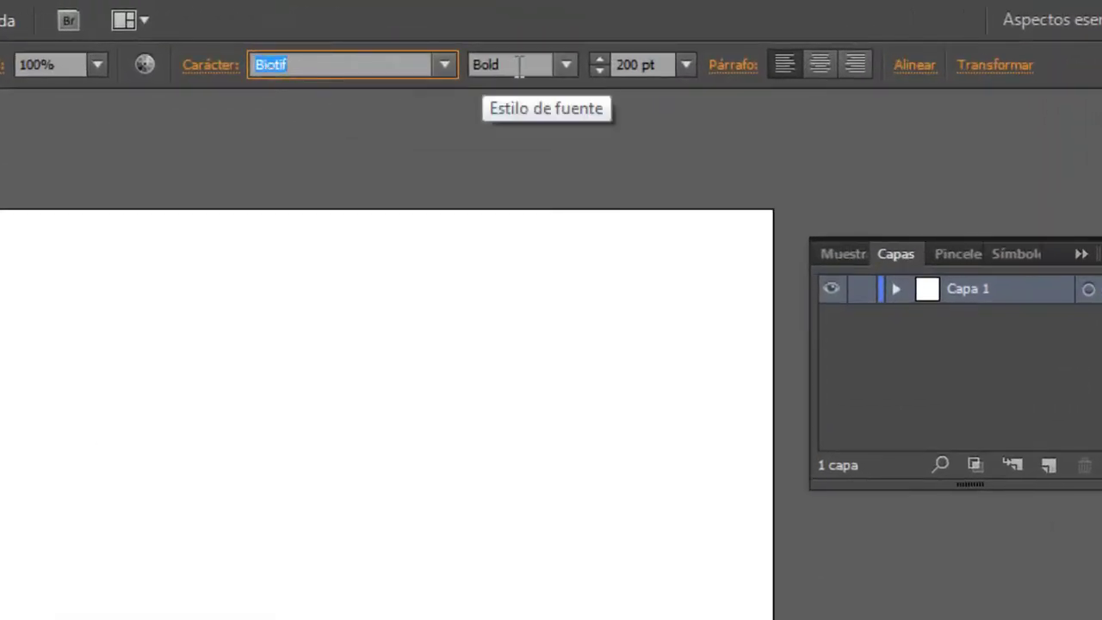
pyautogui.click(622, 65)
pyautogui.write('130')
pyautogui.press('Return')
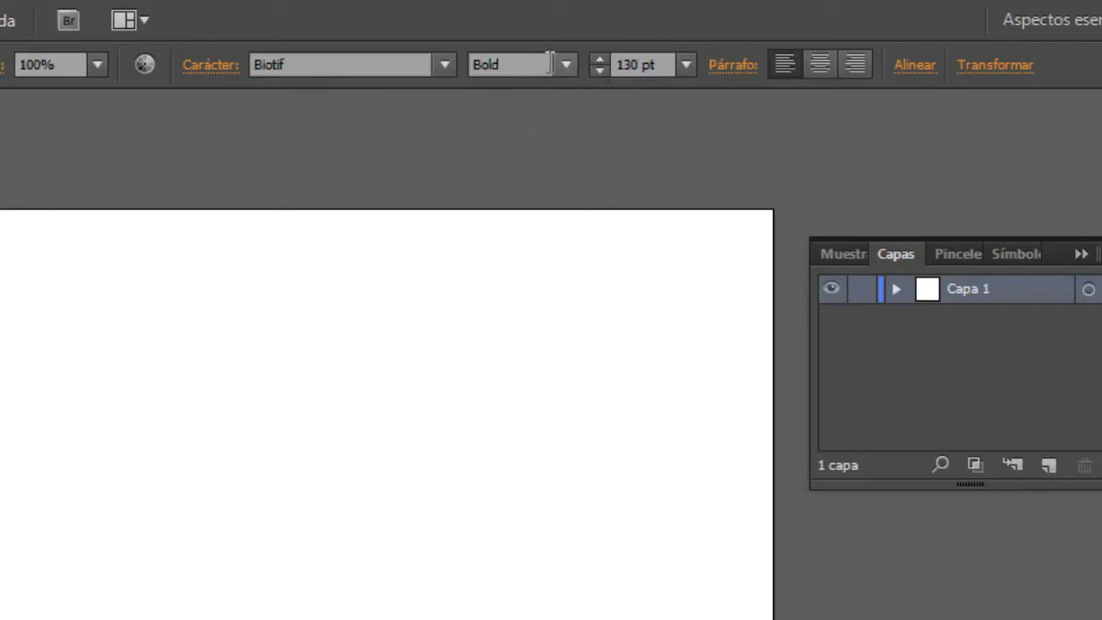
# Switch the font style to Biotif Bold Italic and select the R
pyautogui.click(538, 65)
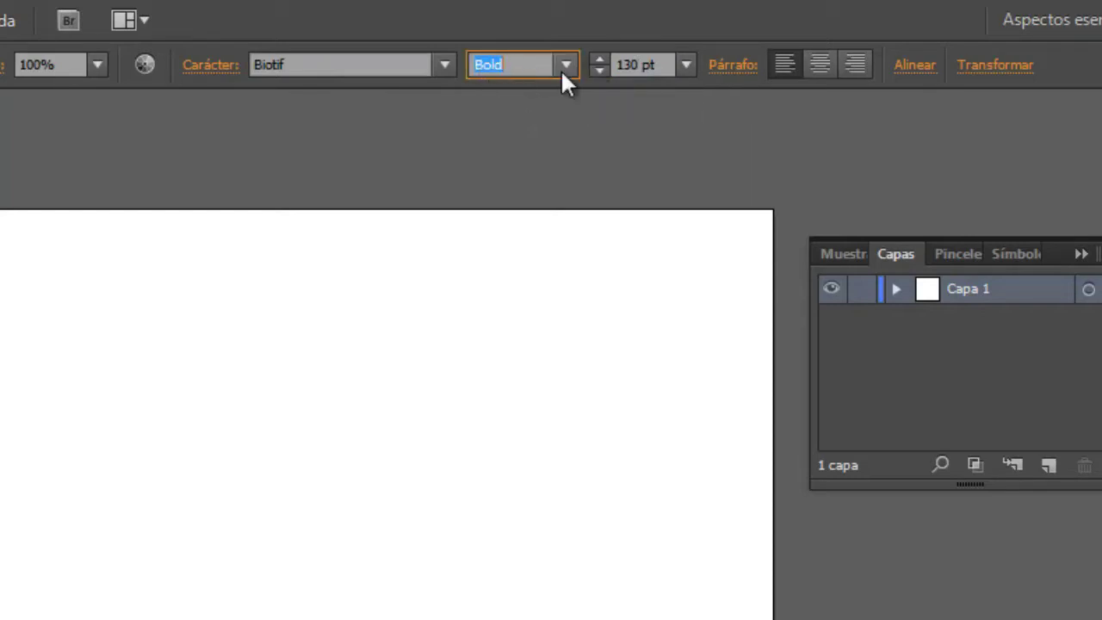
pyautogui.click(565, 67)
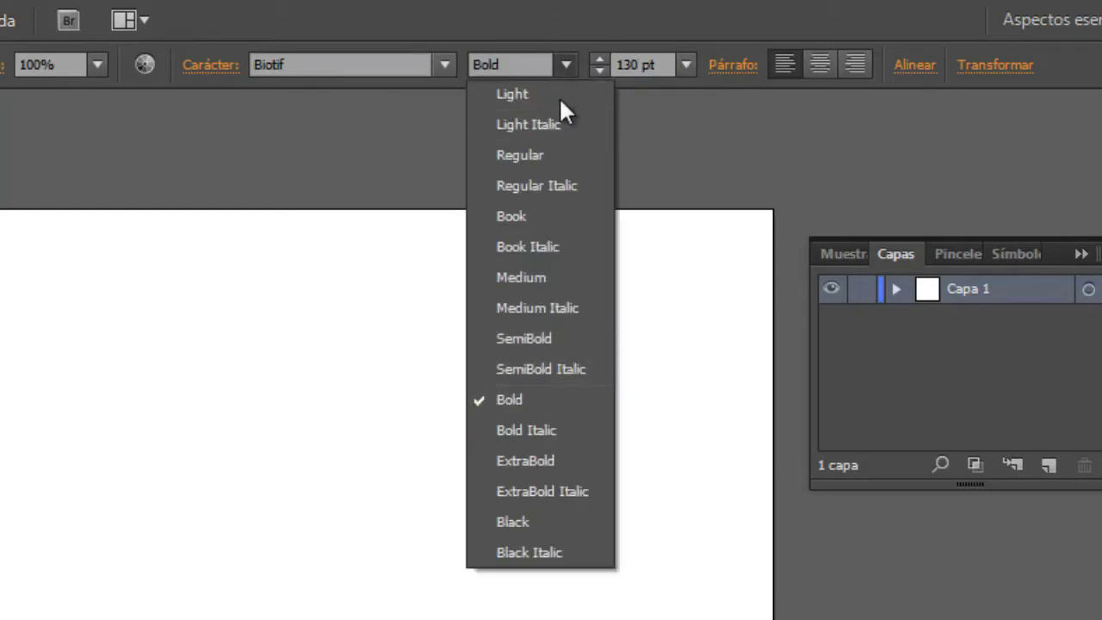
pyautogui.click(542, 430)
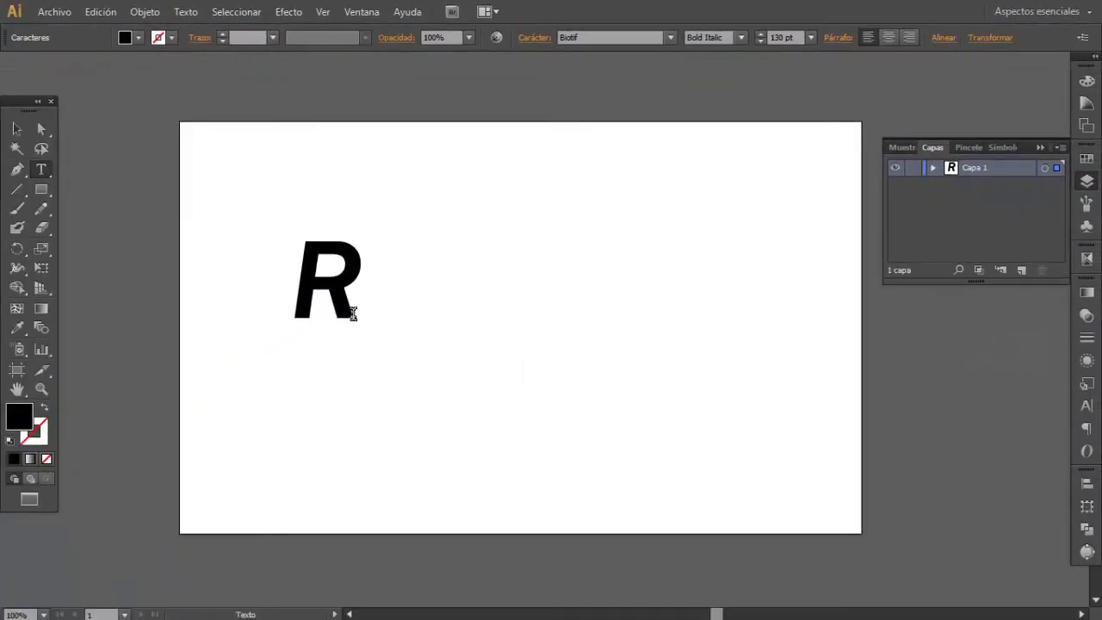
pyautogui.doubleClick(316, 310)
# Zoom in and move the R lower on the artboard
pyautogui.click(38, 390)
pyautogui.click(529, 347)
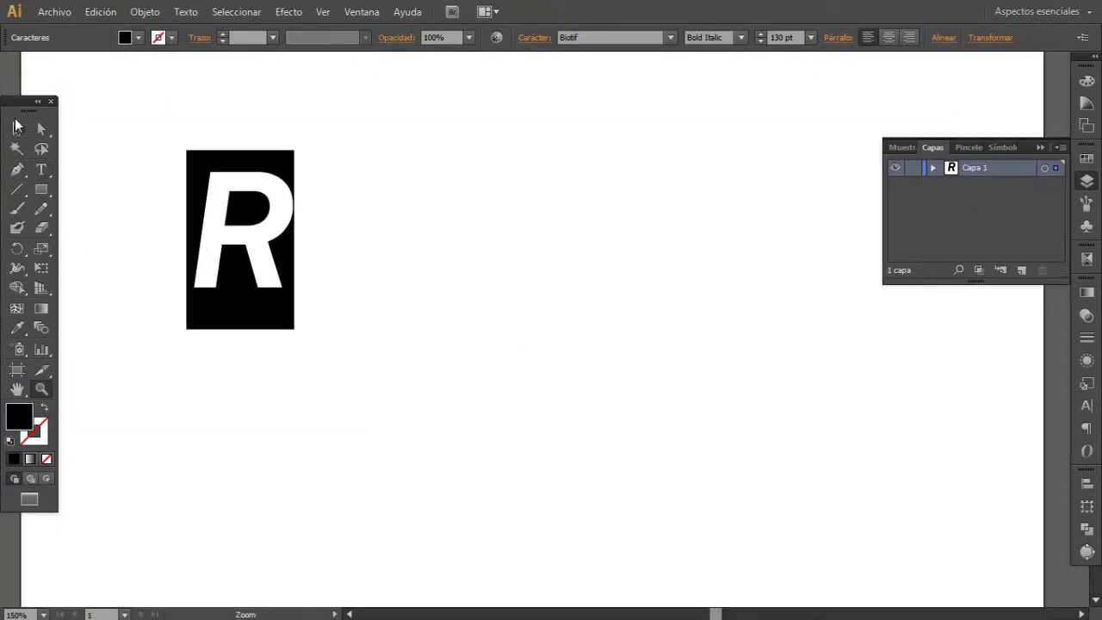
pyautogui.click(19, 130)
pyautogui.moveTo(264, 273); pyautogui.dragTo(263, 339)
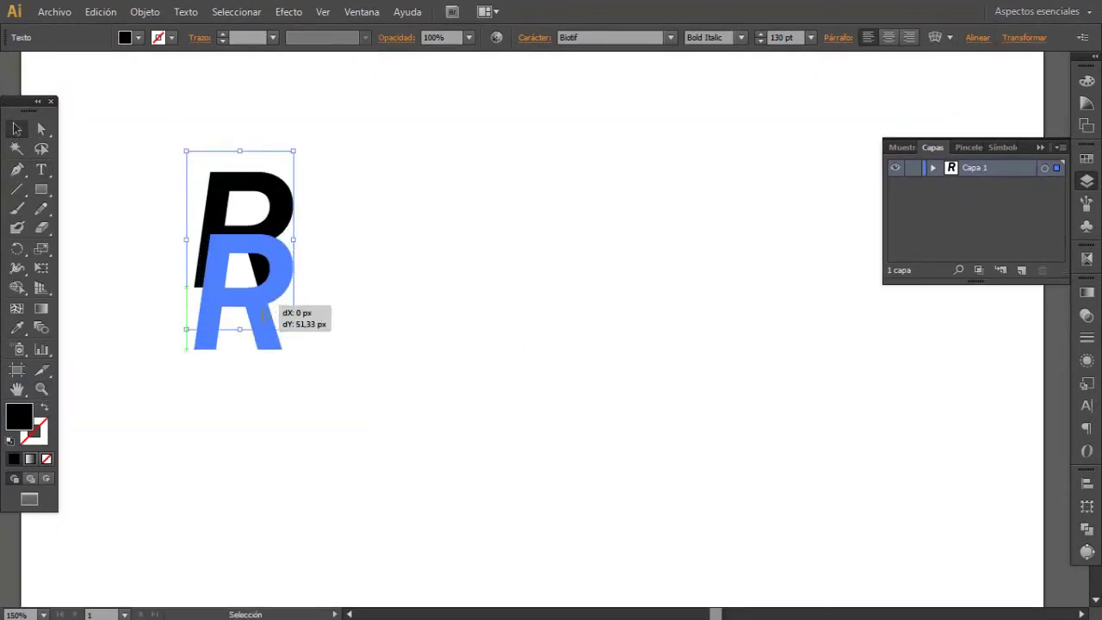
# Type five more R's after the first so the line reads 'RRRRRR'
pyautogui.click(42, 170)
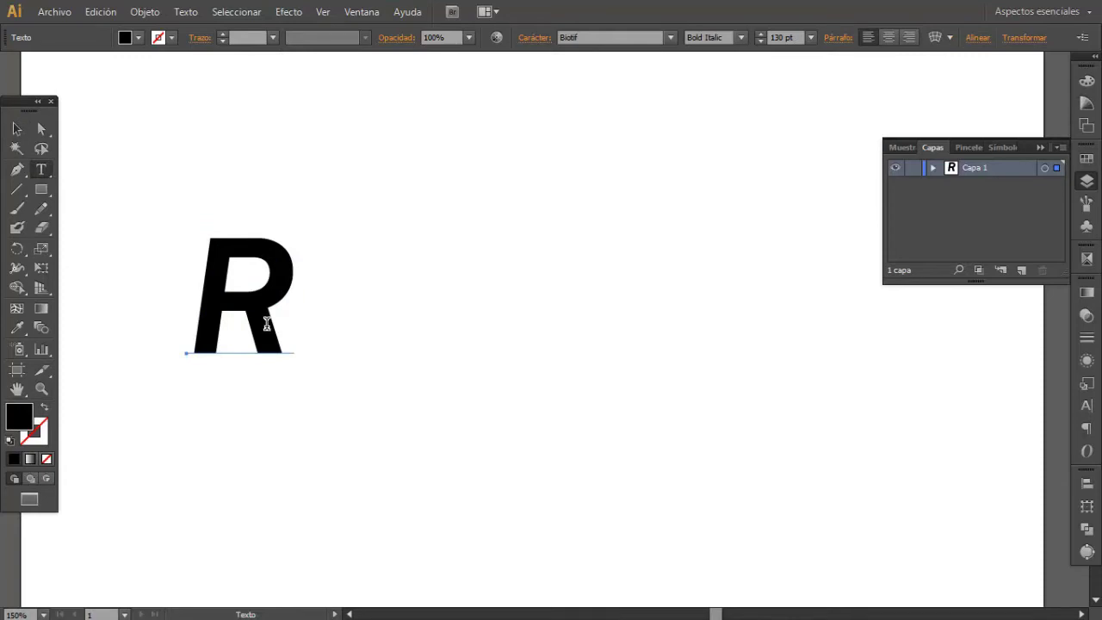
pyautogui.click(267, 324)
pyautogui.write('RRRR')
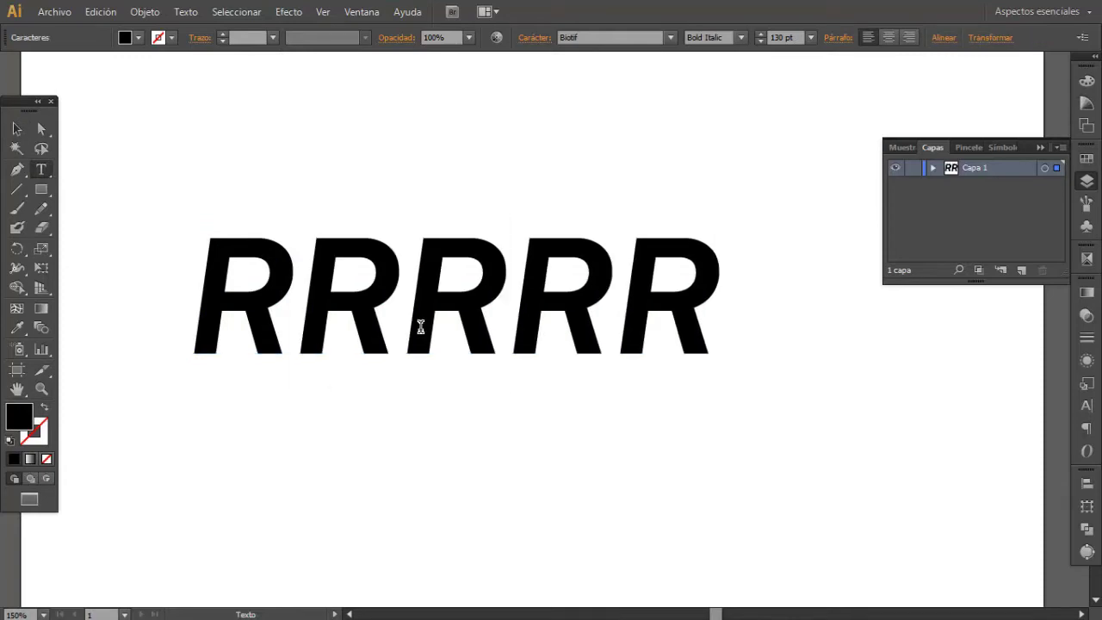
pyautogui.write('R')
pyautogui.press('Escape')
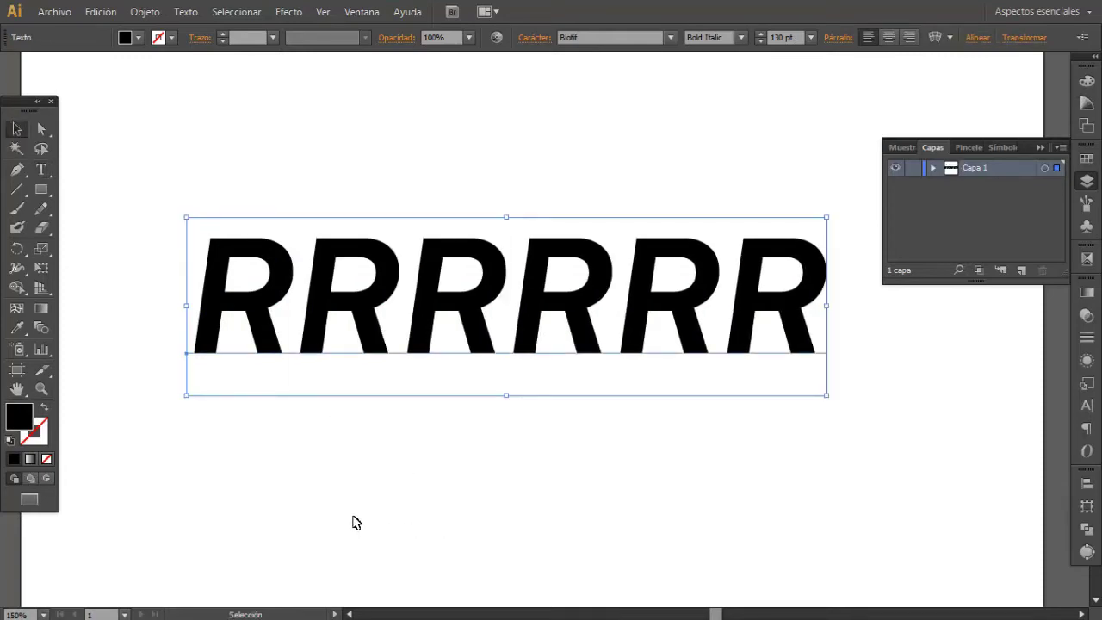
# Collapse the layers list and reselect the six-R text object
pyautogui.click(1044, 147)
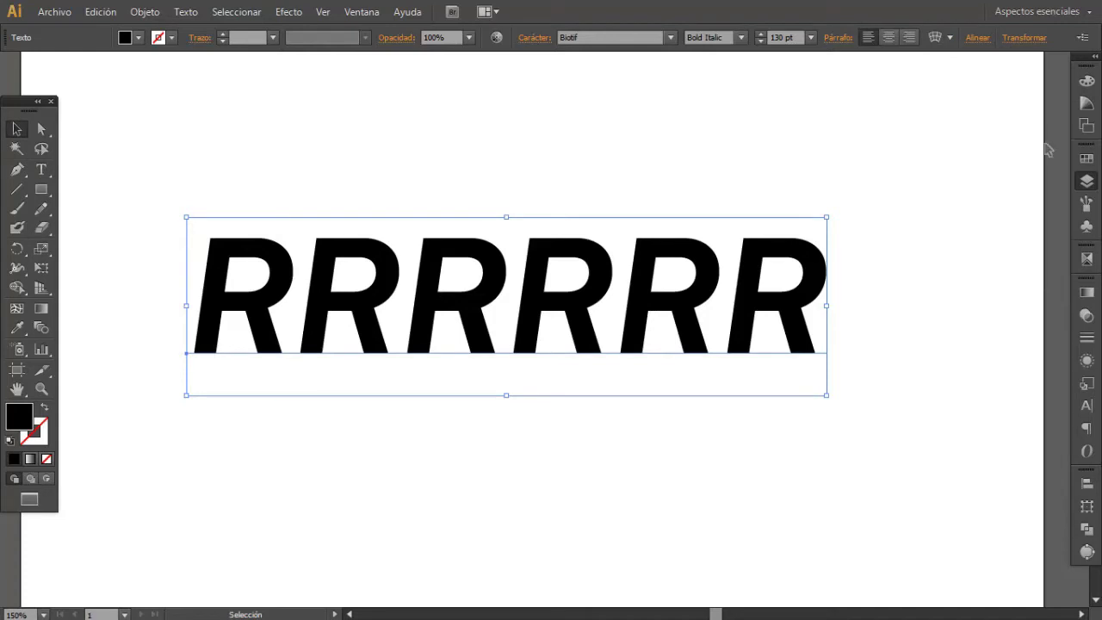
pyautogui.click(475, 448)
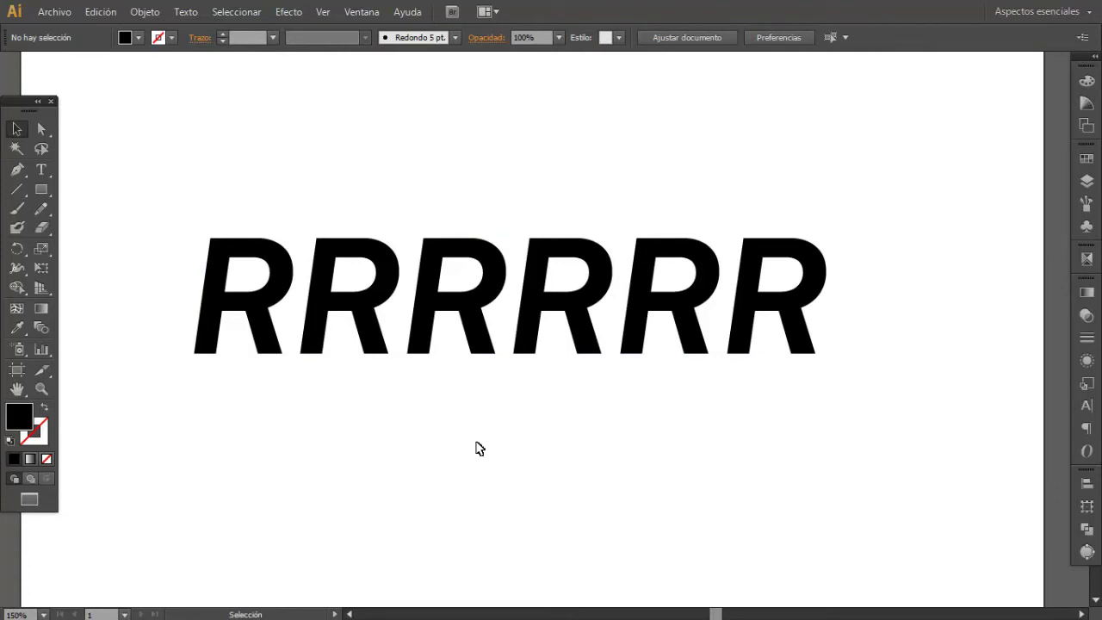
pyautogui.click(476, 342)
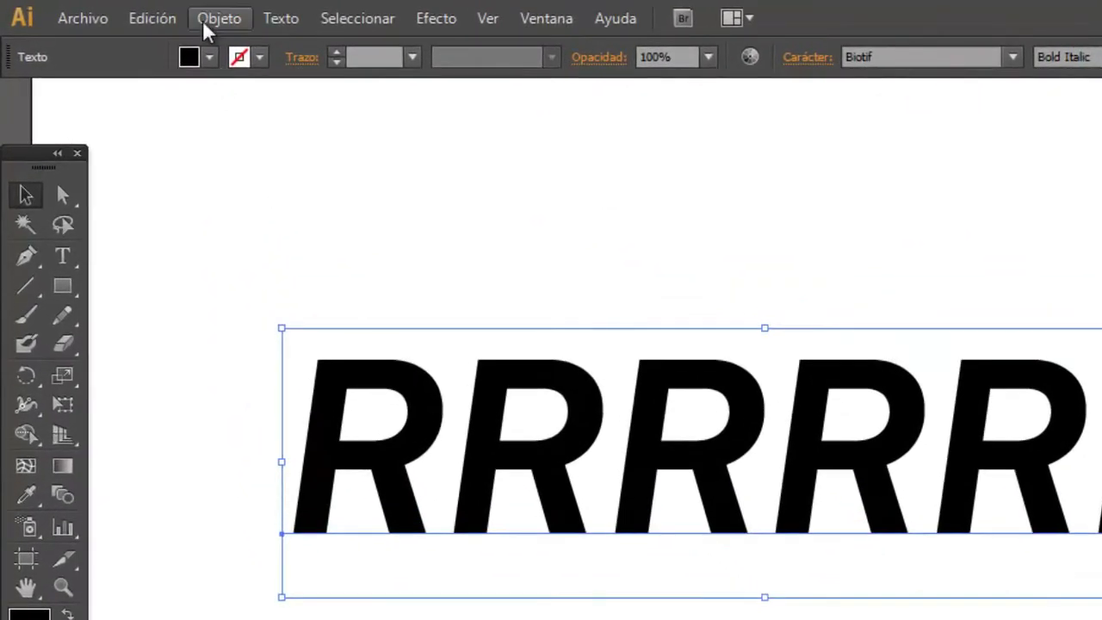
# Expand the six-R text via Objeto > Expandir with Objeto and Relleno, then reselect the outlines
pyautogui.click(208, 28)
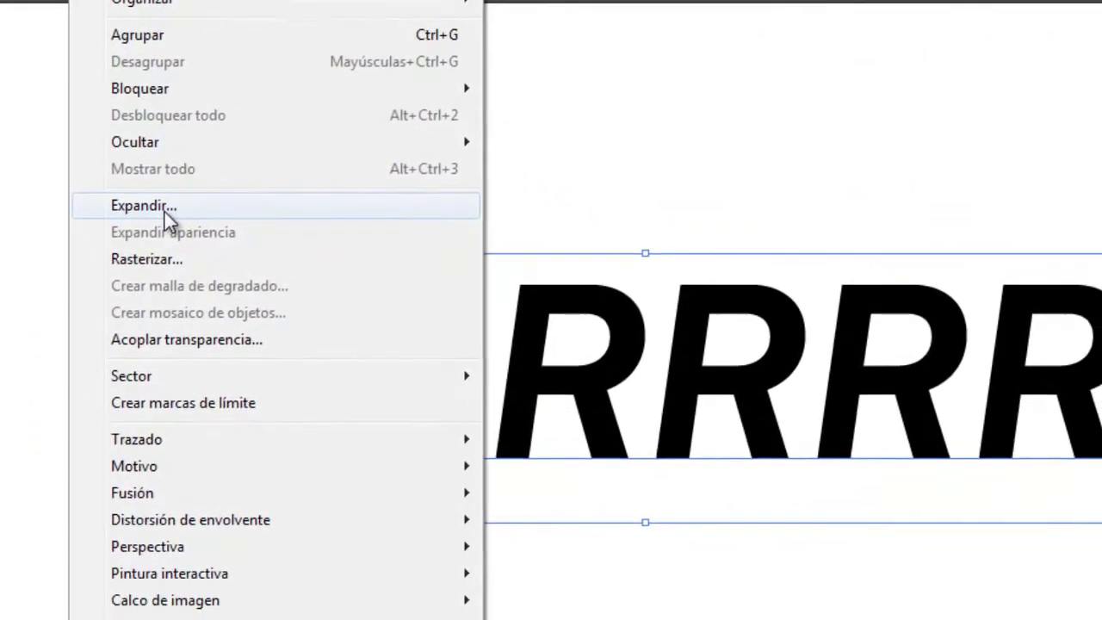
pyautogui.click(264, 274)
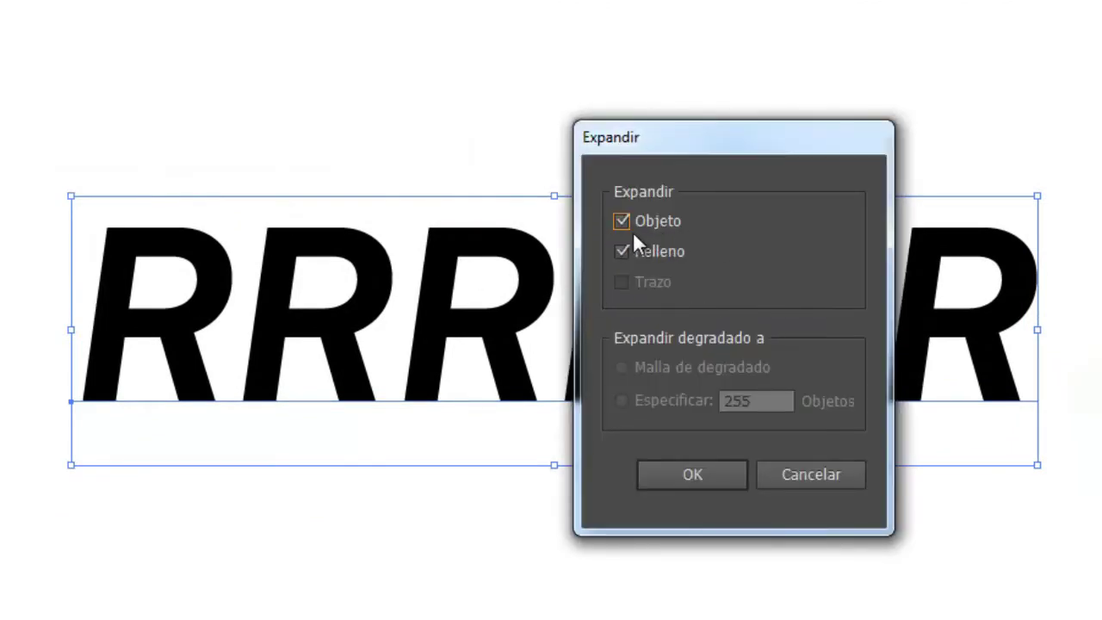
pyautogui.click(693, 475)
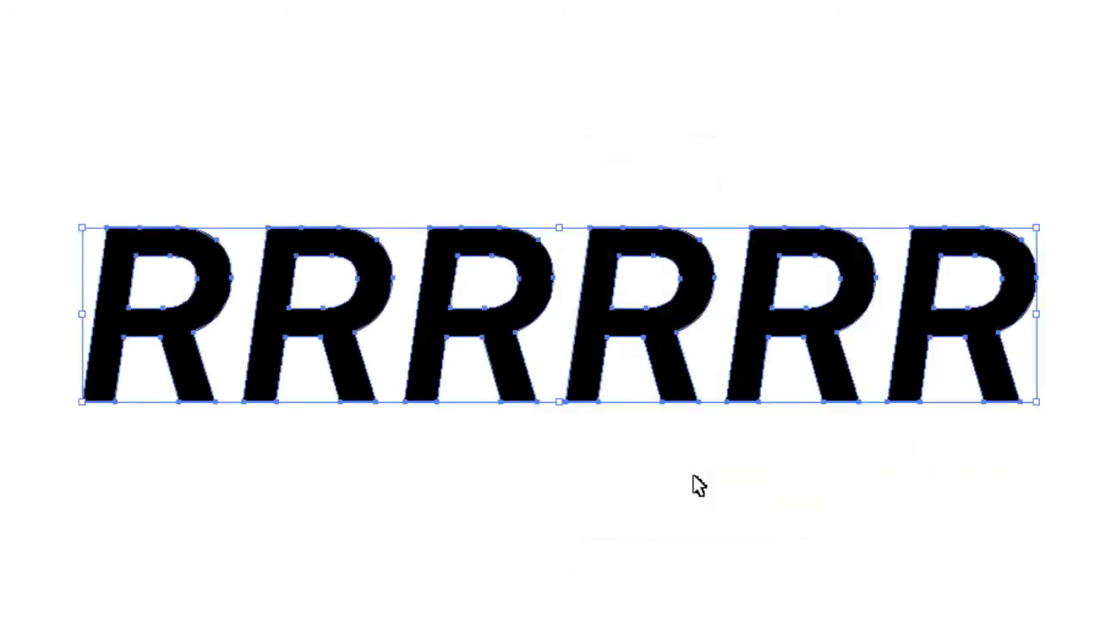
pyautogui.click(601, 463)
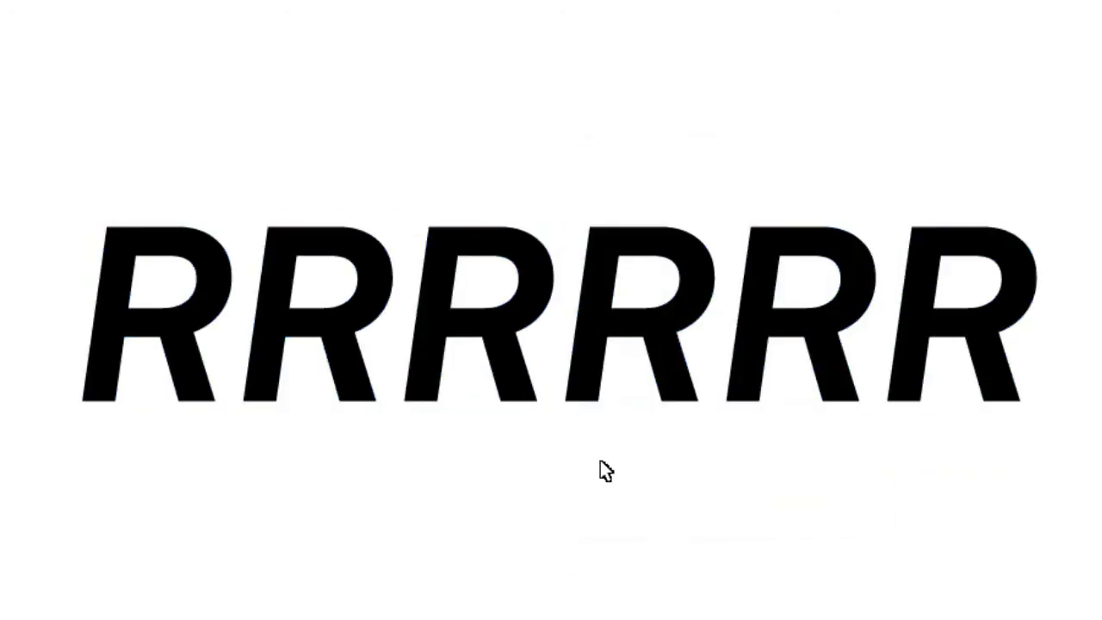
pyautogui.click(326, 337)
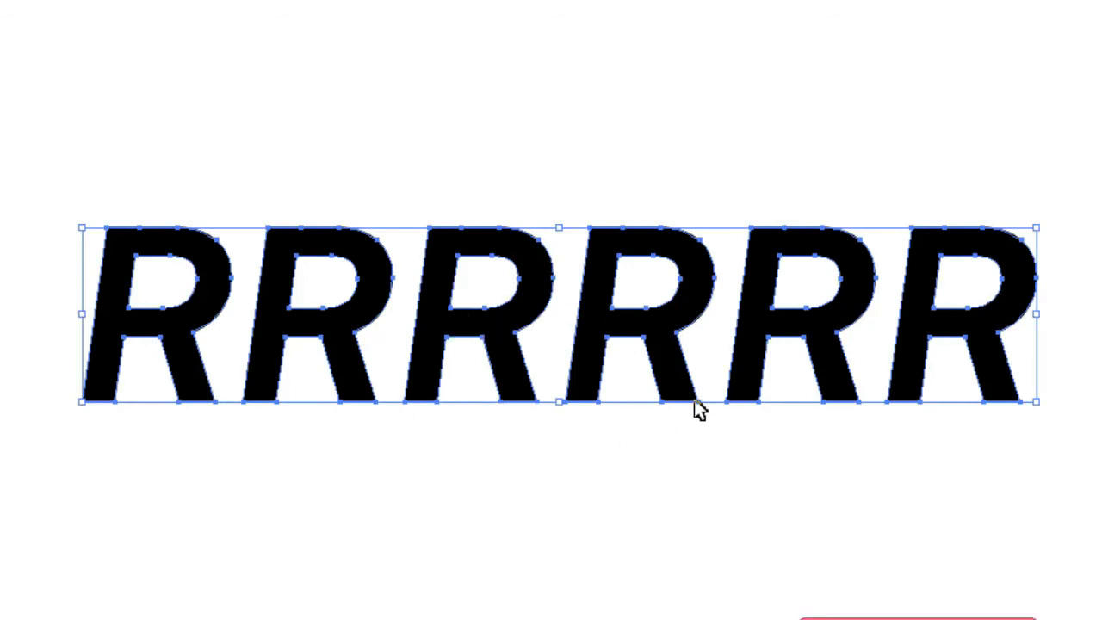
pyautogui.click(634, 450)
pyautogui.click(592, 401)
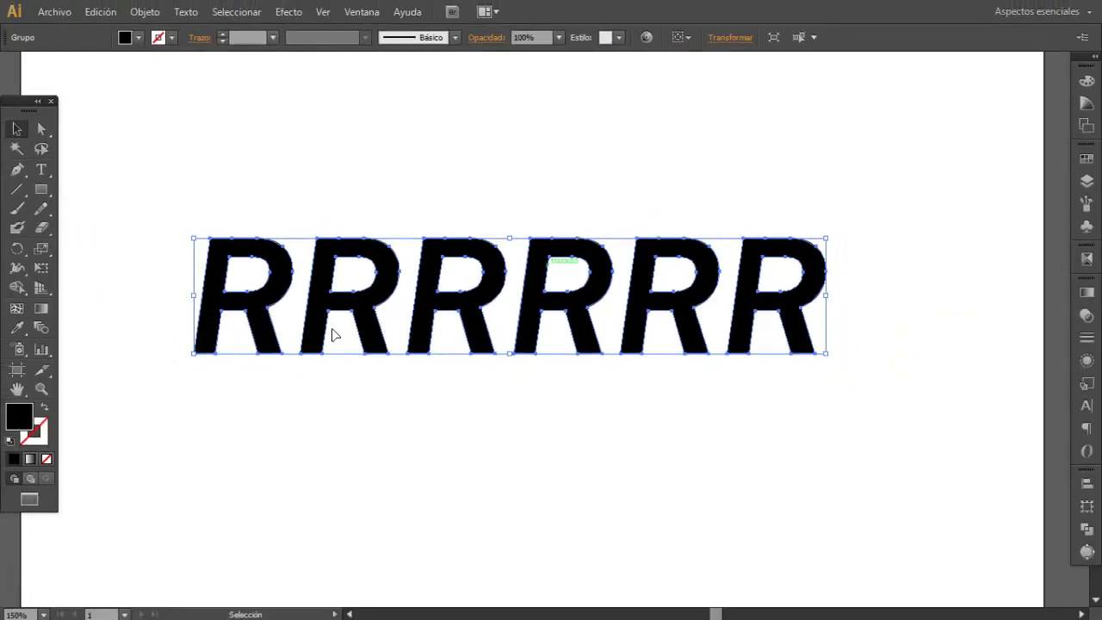
# Ungroup the row of R outlines with Objeto > Desagrupar
pyautogui.click(145, 13)
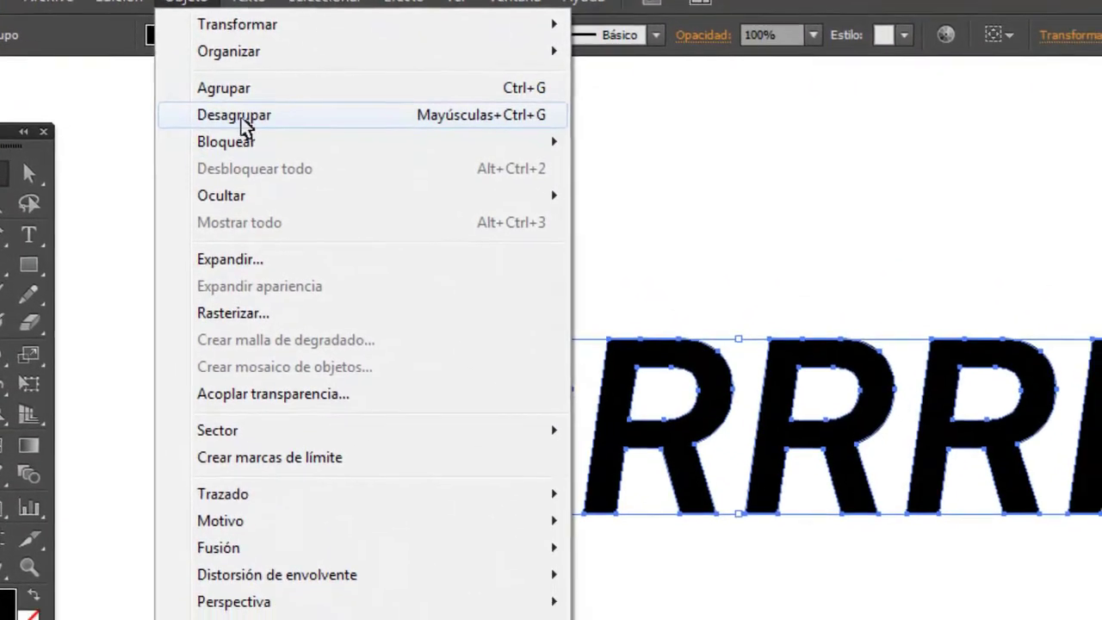
pyautogui.click(235, 115)
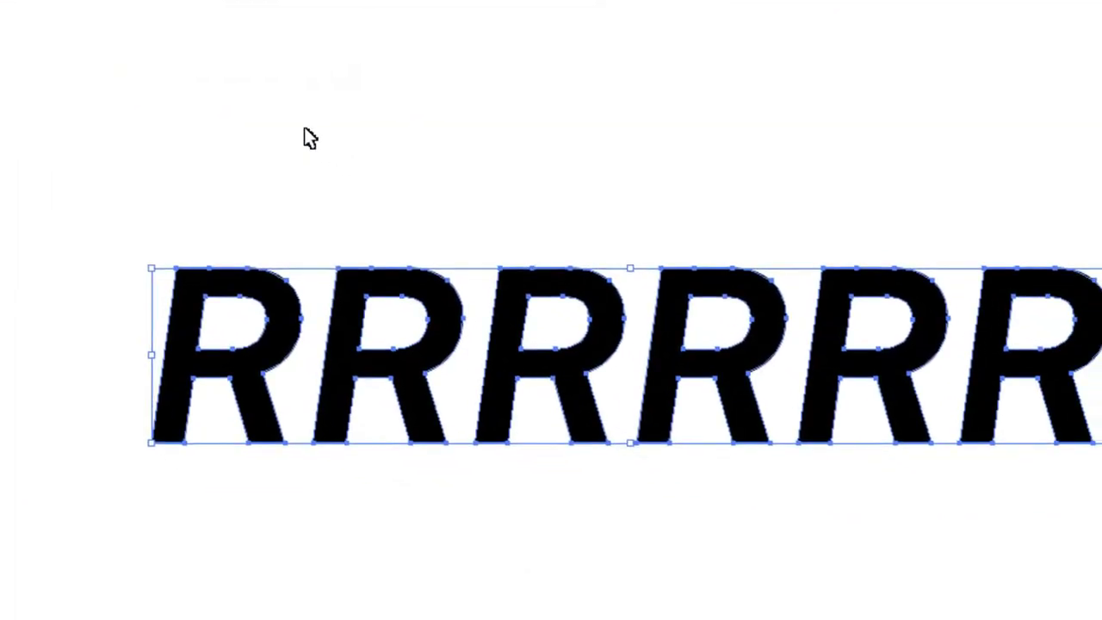
pyautogui.click(241, 101)
# Check each R selects separately, then marquee-select all six letters
pyautogui.click(284, 309)
pyautogui.keyDown('shift'); pyautogui.click(465, 332); pyautogui.keyUp('shift')
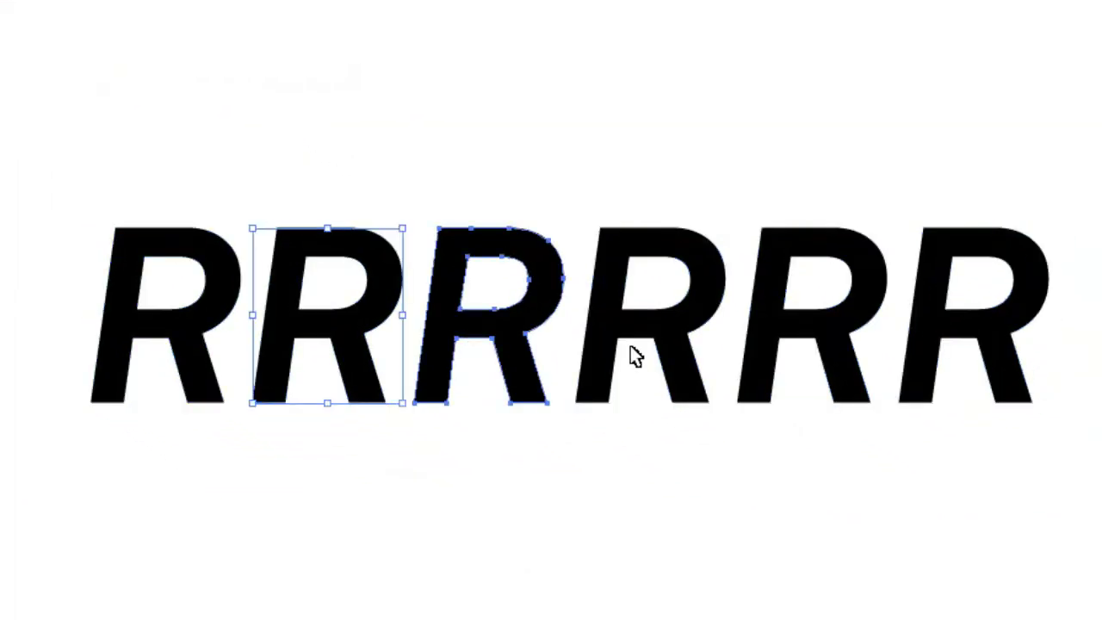
pyautogui.click(680, 351)
pyautogui.click(694, 339)
pyautogui.click(783, 327)
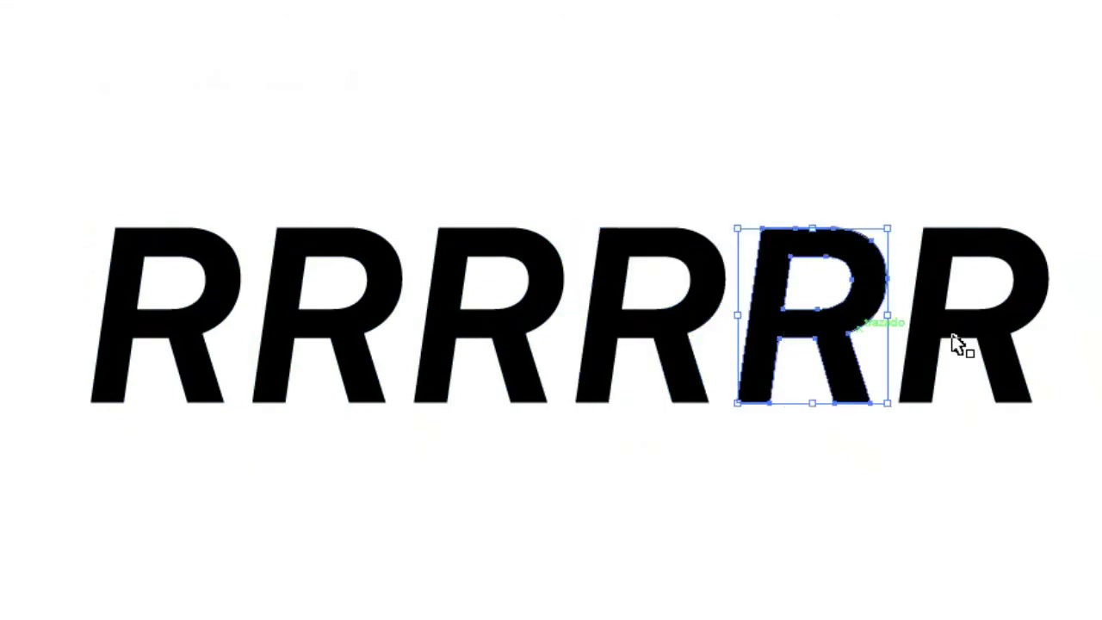
pyautogui.click(959, 344)
pyautogui.moveTo(988, 479); pyautogui.dragTo(118, 190)
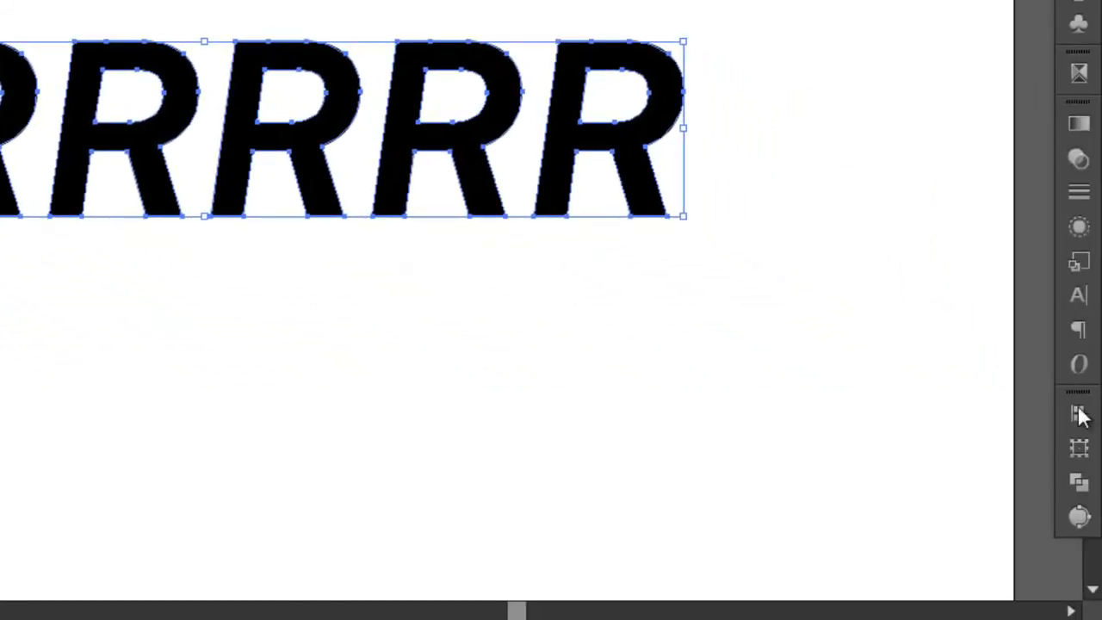
# Align to the last R as key object and distribute horizontal spacing at -15 px
pyautogui.click(1077, 416)
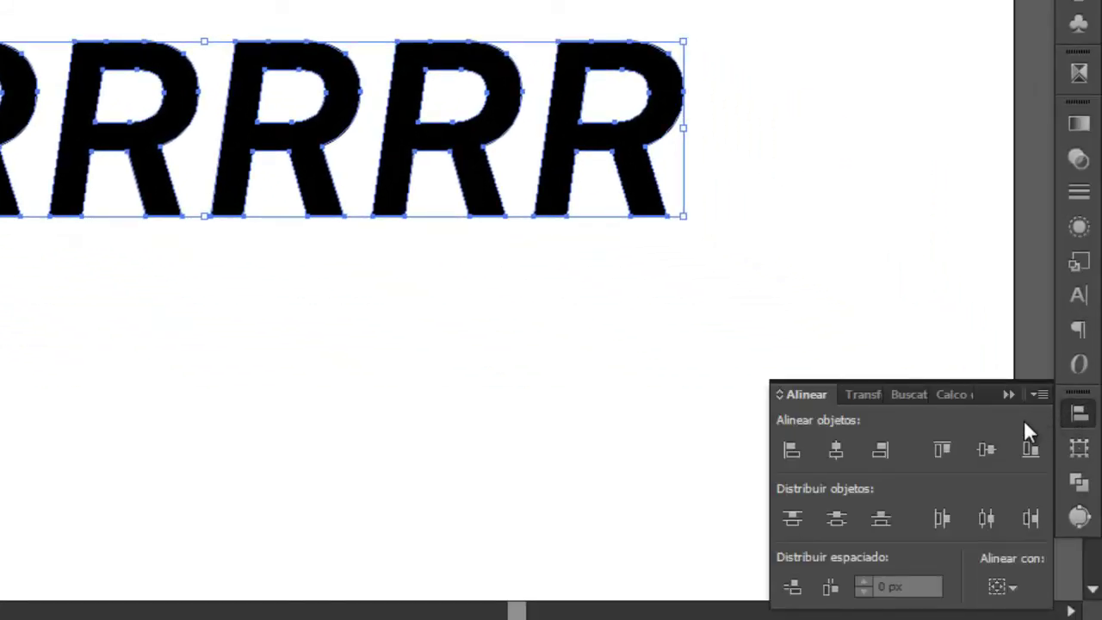
pyautogui.click(1004, 588)
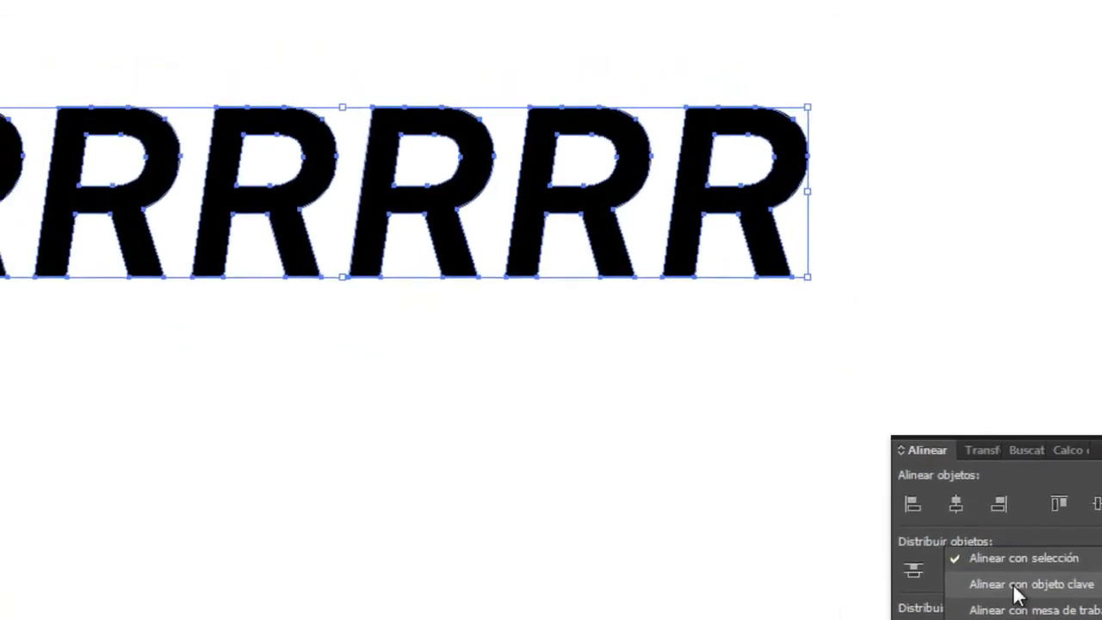
pyautogui.click(895, 532)
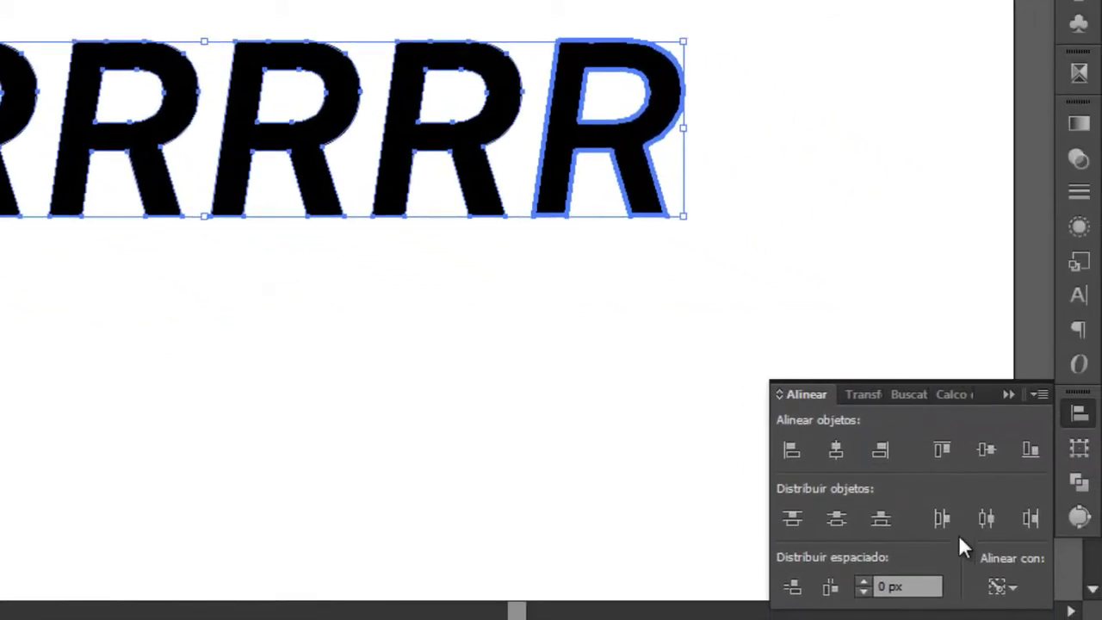
pyautogui.click(918, 584)
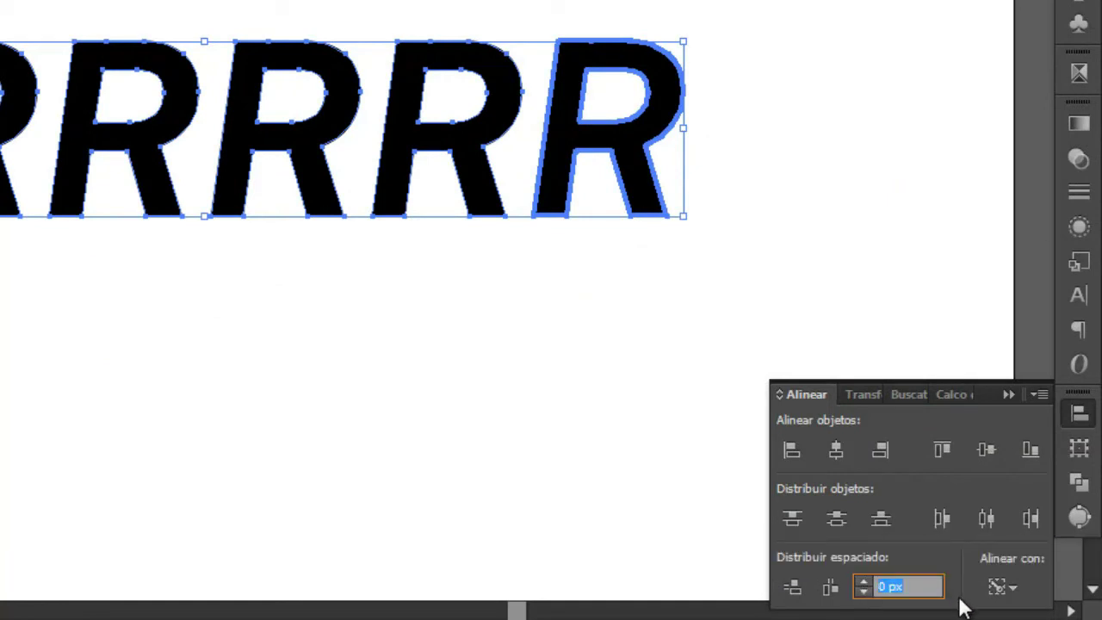
pyautogui.write('-15')
pyautogui.click(831, 587)
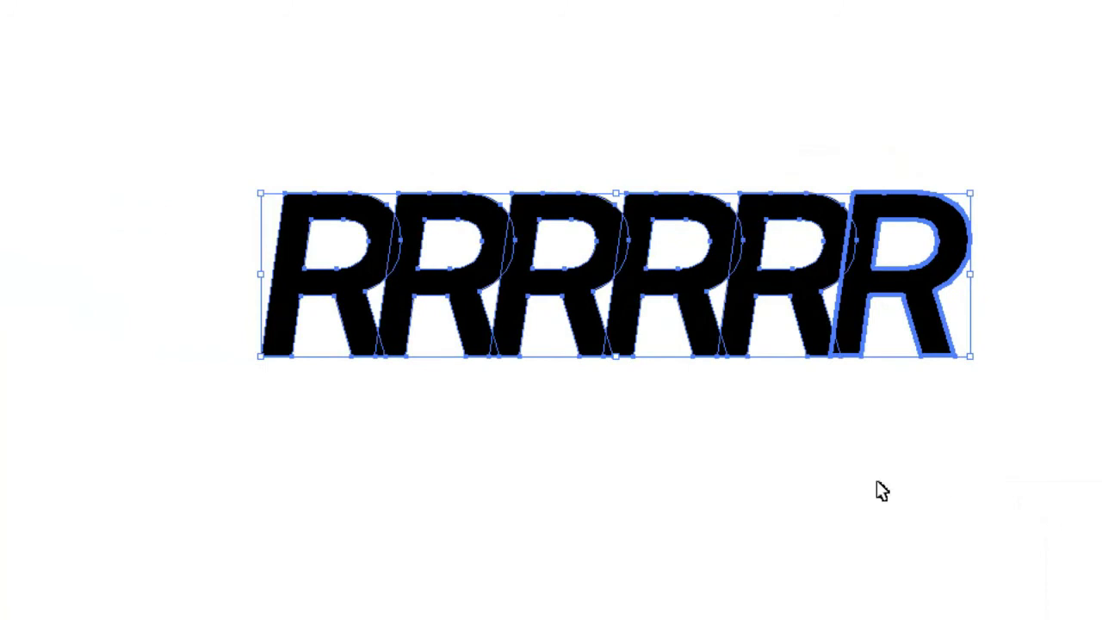
pyautogui.click(738, 508)
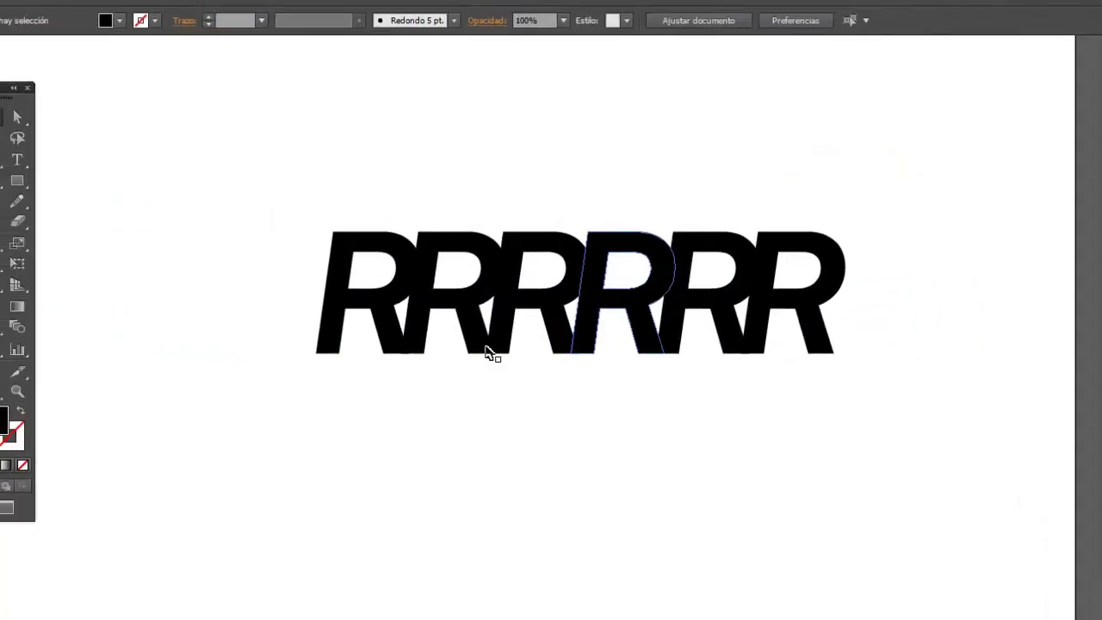
# Set the second R's opacity to 80% in the Transparencia panel
pyautogui.click(370, 305)
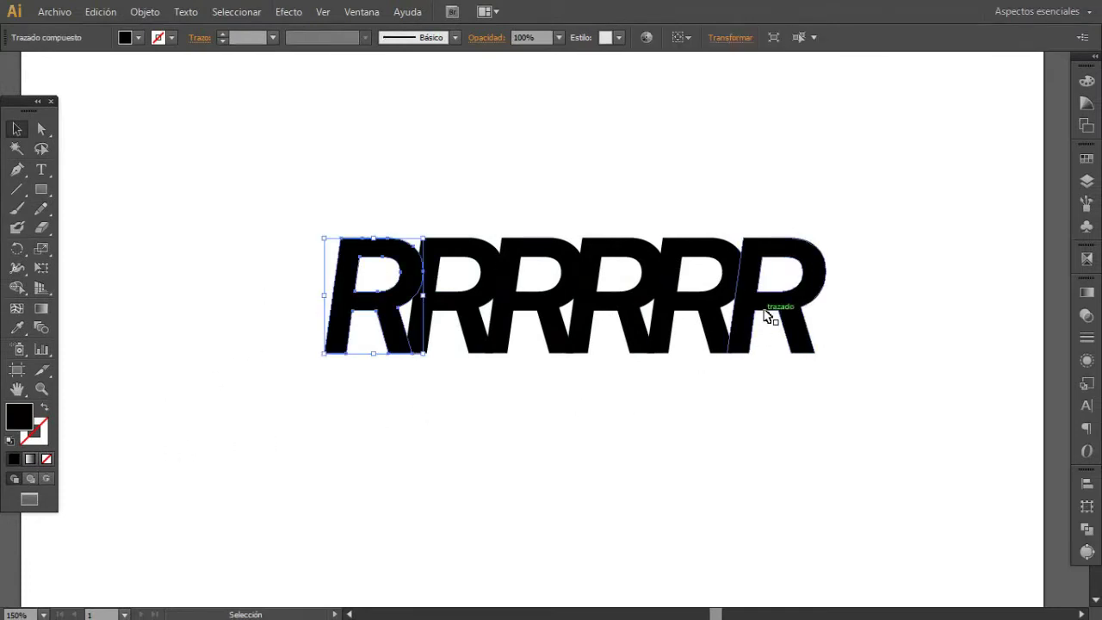
pyautogui.click(448, 314)
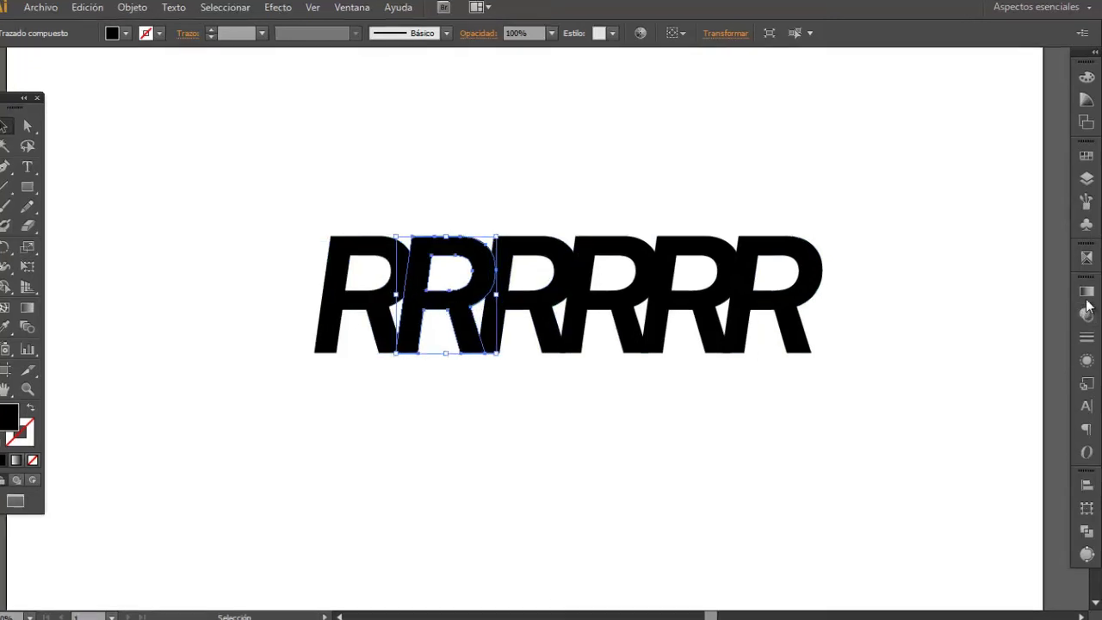
pyautogui.click(1086, 313)
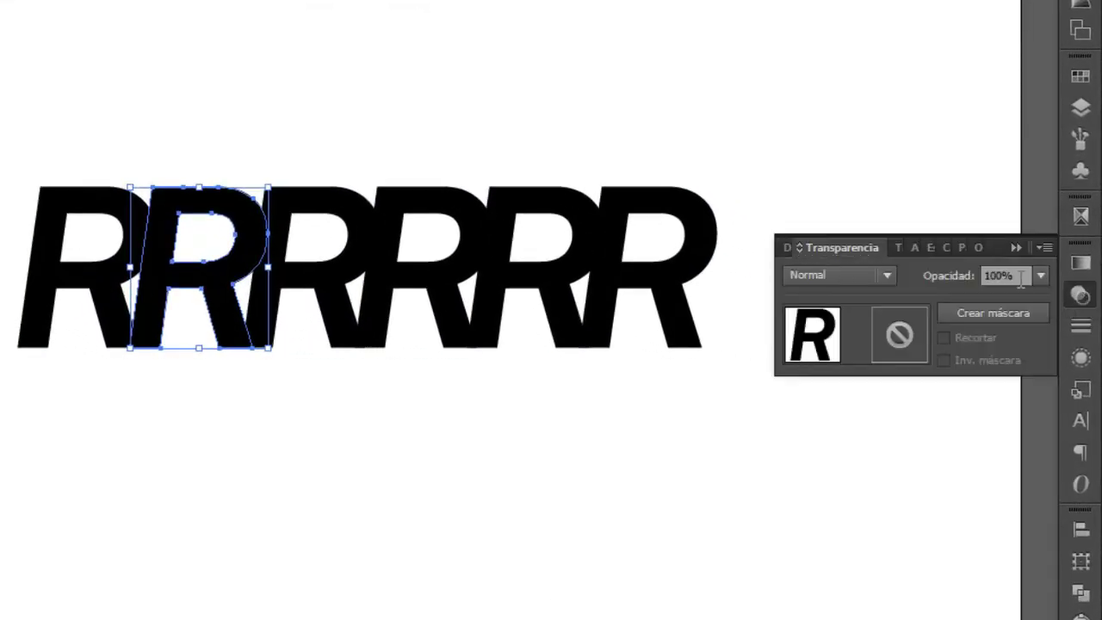
pyautogui.click(1021, 276)
pyautogui.write('0')
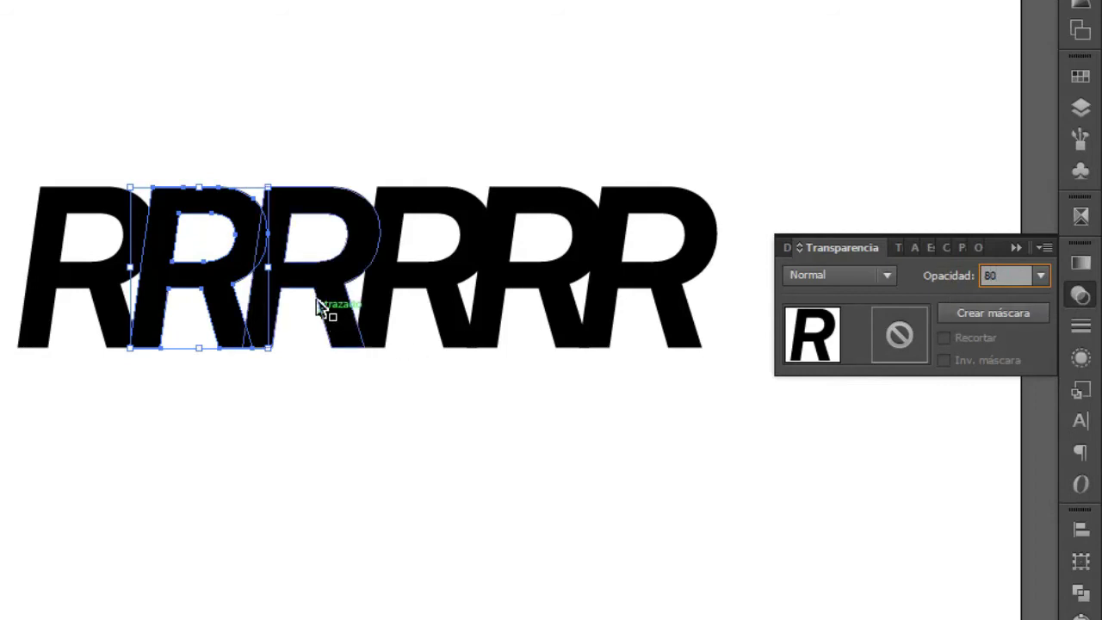
# Set the third R to 60% and the fourth R to 40% opacity
pyautogui.click(325, 308)
pyautogui.click(954, 275)
pyautogui.write('60')
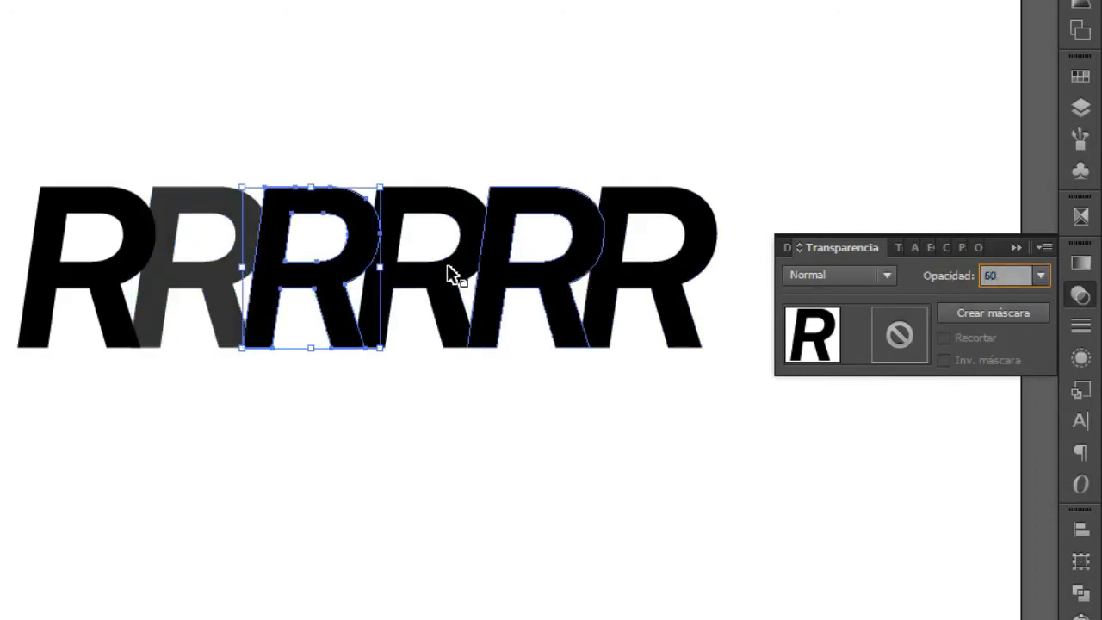
pyautogui.click(445, 256)
pyautogui.click(998, 275)
pyautogui.write('40')
# Set the fifth R to 20% opacity and start editing the sixth R's opacity
pyautogui.click(579, 270)
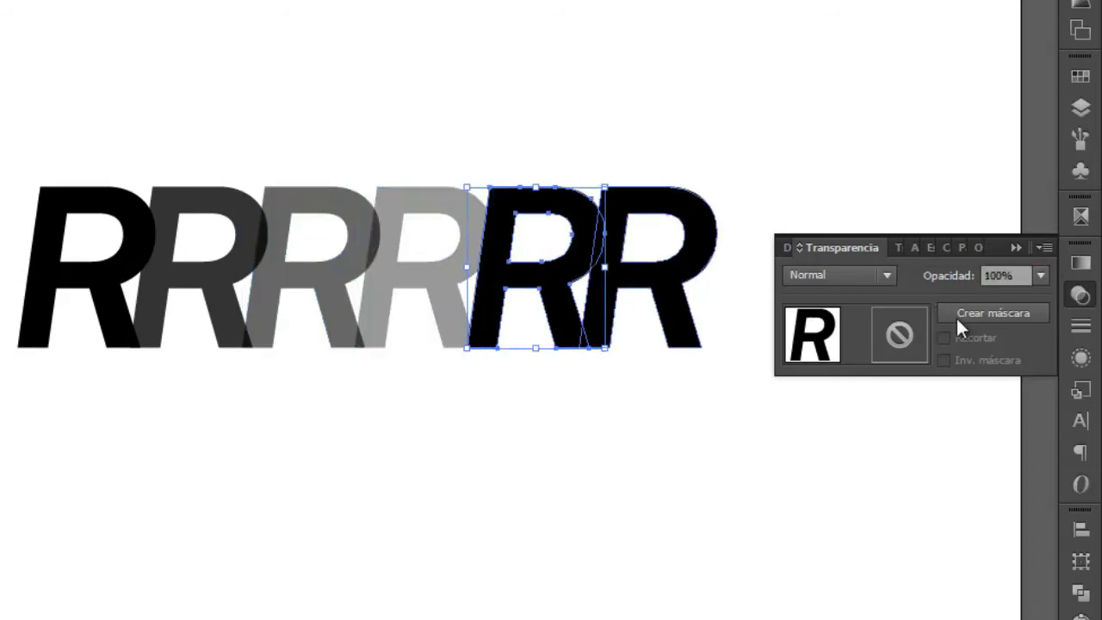
pyautogui.click(943, 277)
pyautogui.write('20')
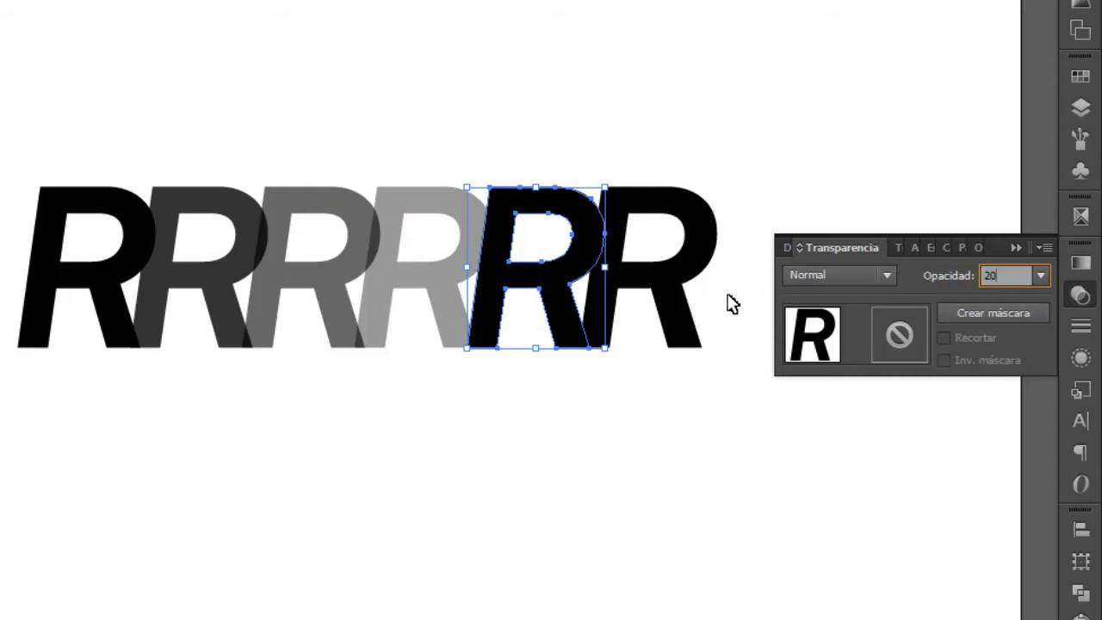
pyautogui.click(701, 277)
pyautogui.click(927, 273)
# Give the sixth R 5% opacity, apply the red #f90b0b fill, and deselect
pyautogui.write('5')
pyautogui.press('Return')
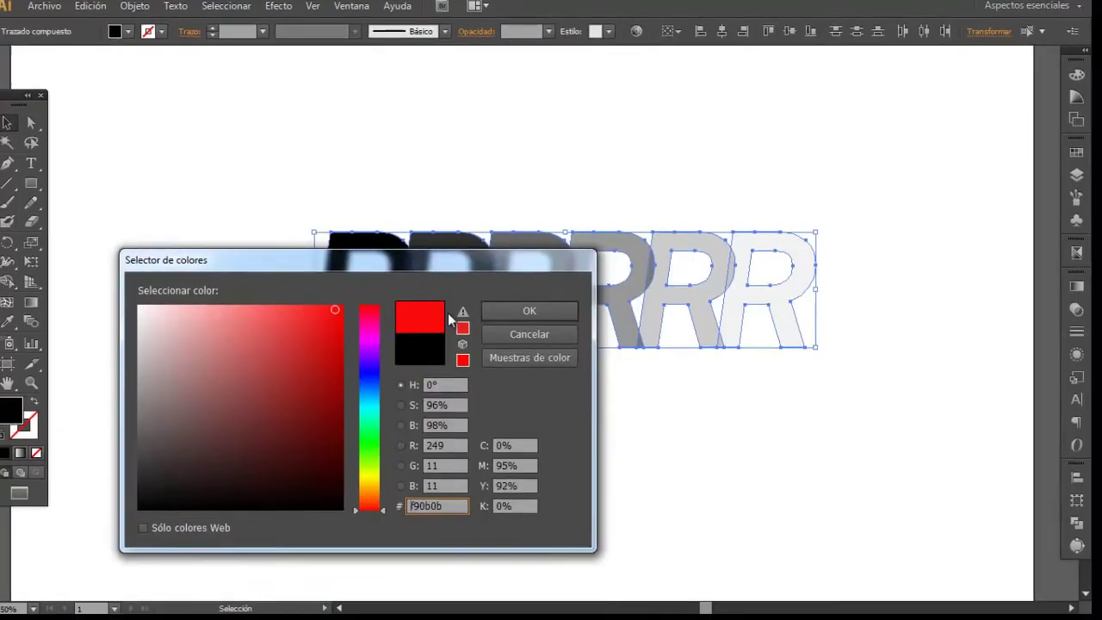
pyautogui.click(499, 316)
pyautogui.click(660, 465)
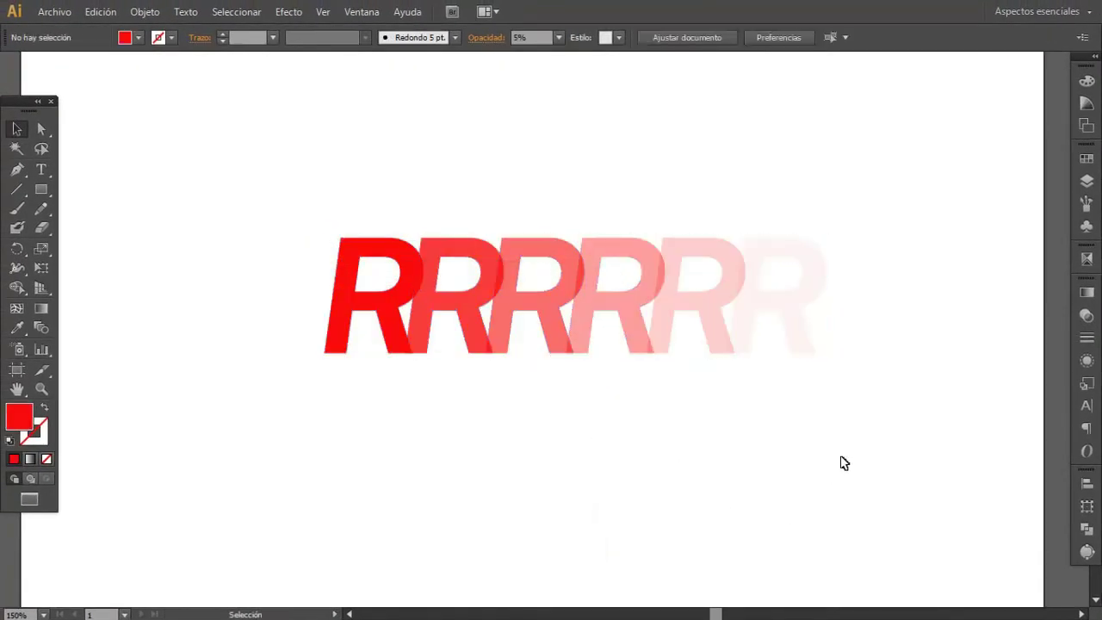
pyautogui.moveTo(861, 444); pyautogui.dragTo(272, 204)
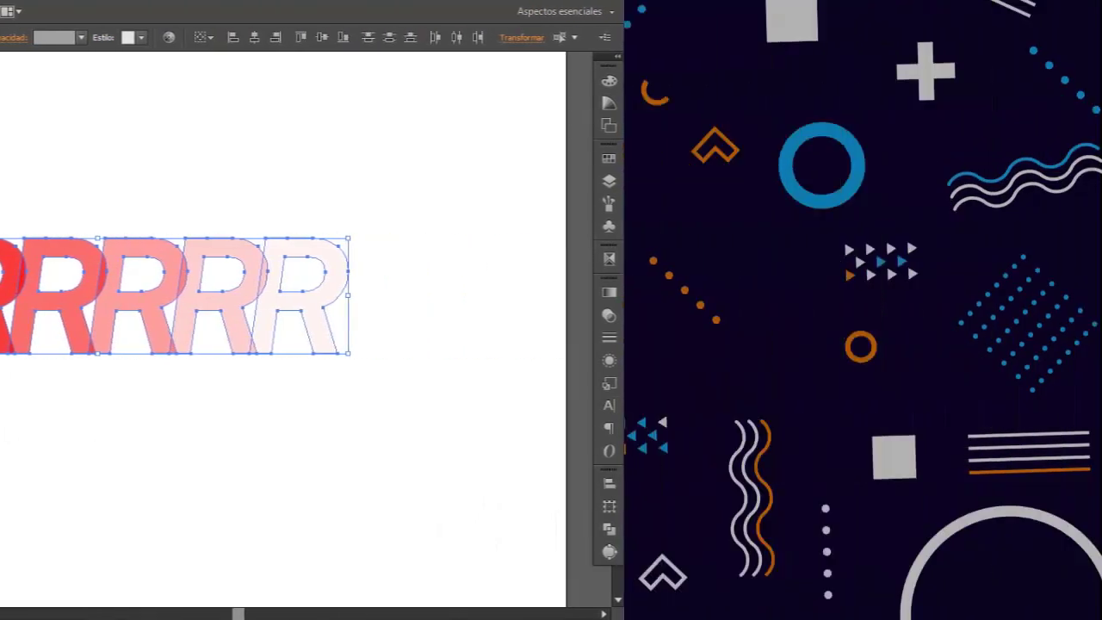